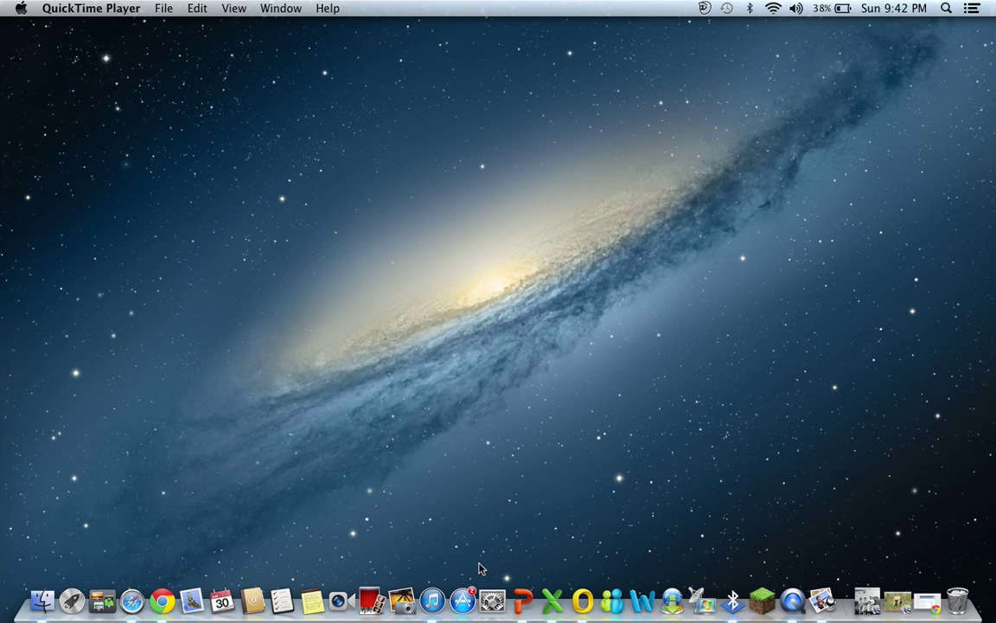
Switch to Chrome and view the 4shared download page for pokemon storm silver.nds, shifting the browser window slightly inward.
{"action": "left_click", "coordinate": [161, 597]}
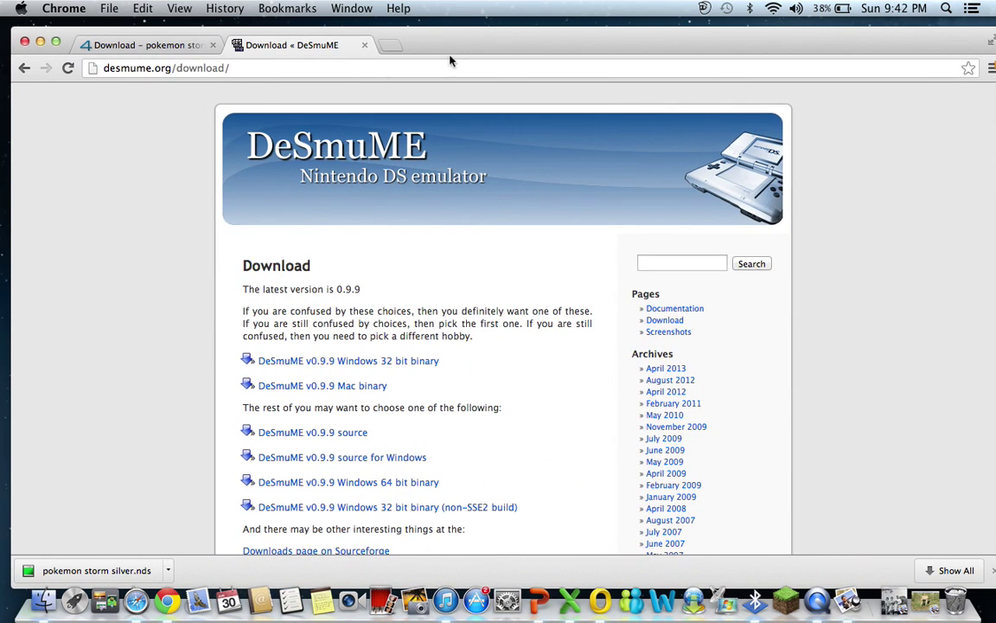
{"action": "left_click", "coordinate": [149, 45]}
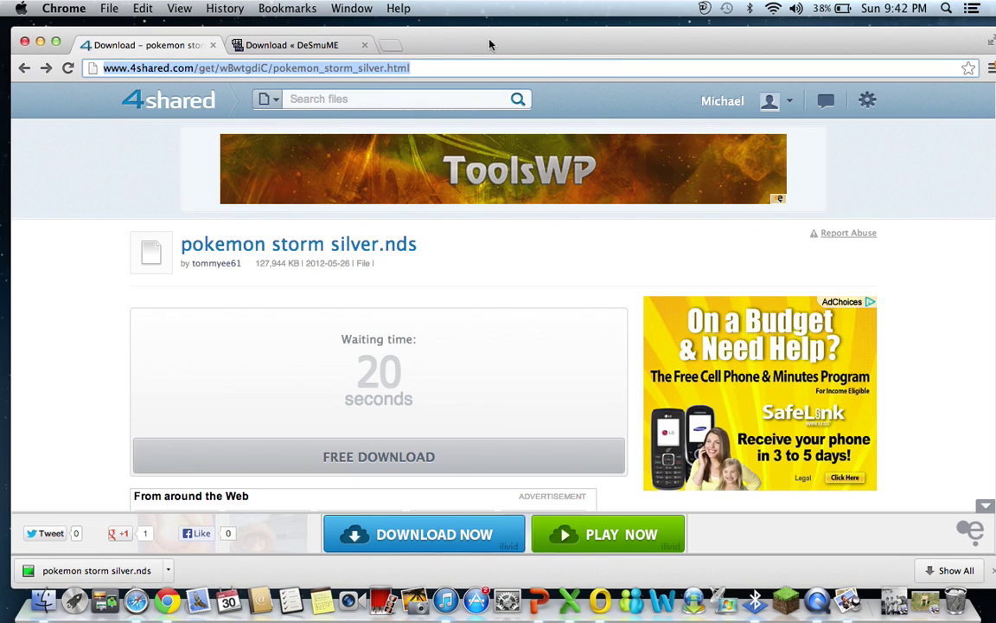
{"action": "left_click_drag", "start_coordinate": [487, 37], "coordinate": [510, 47]}
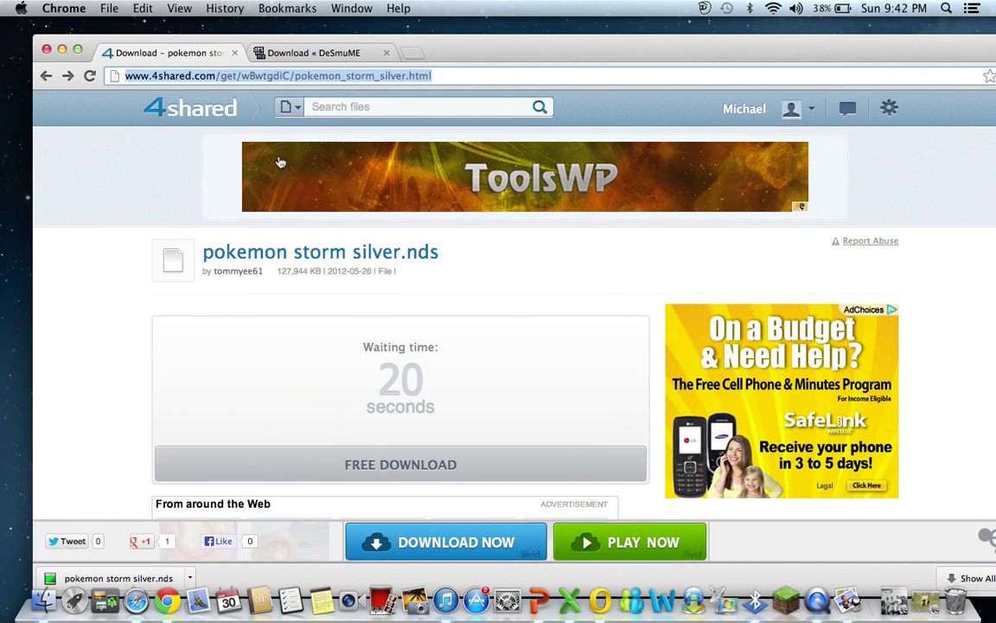
{"action": "left_click", "coordinate": [460, 76]}
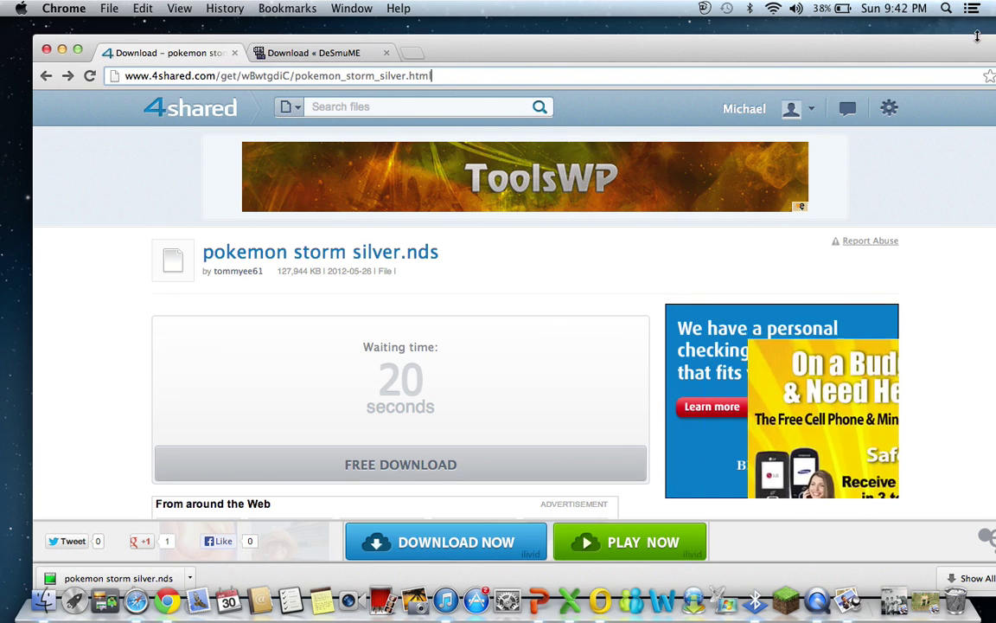
{"action": "left_click_drag", "start_coordinate": [976, 38], "coordinate": [936, 54]}
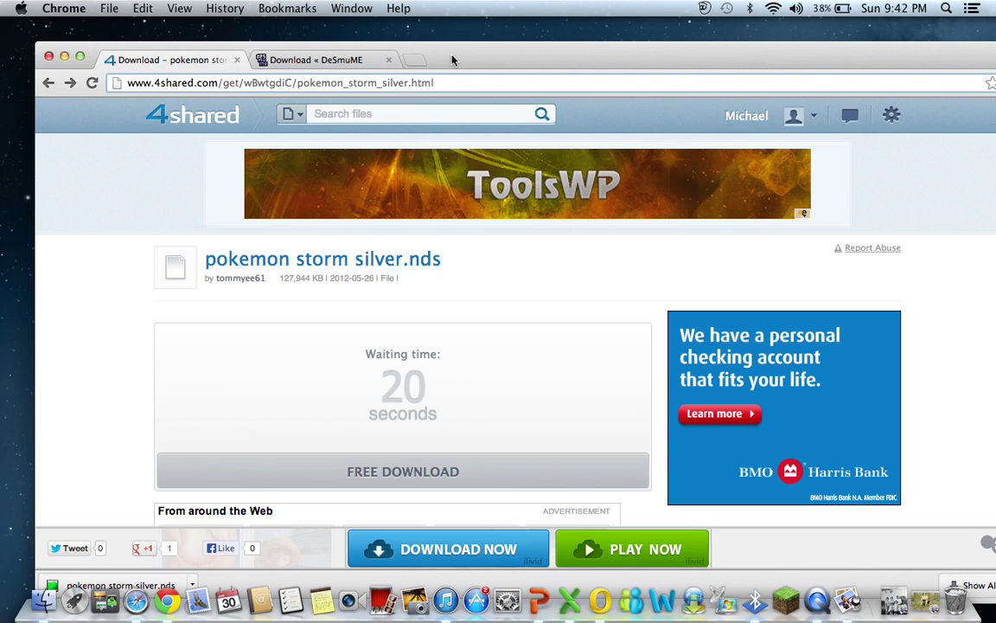
{"action": "left_click_drag", "start_coordinate": [452, 59], "coordinate": [445, 59]}
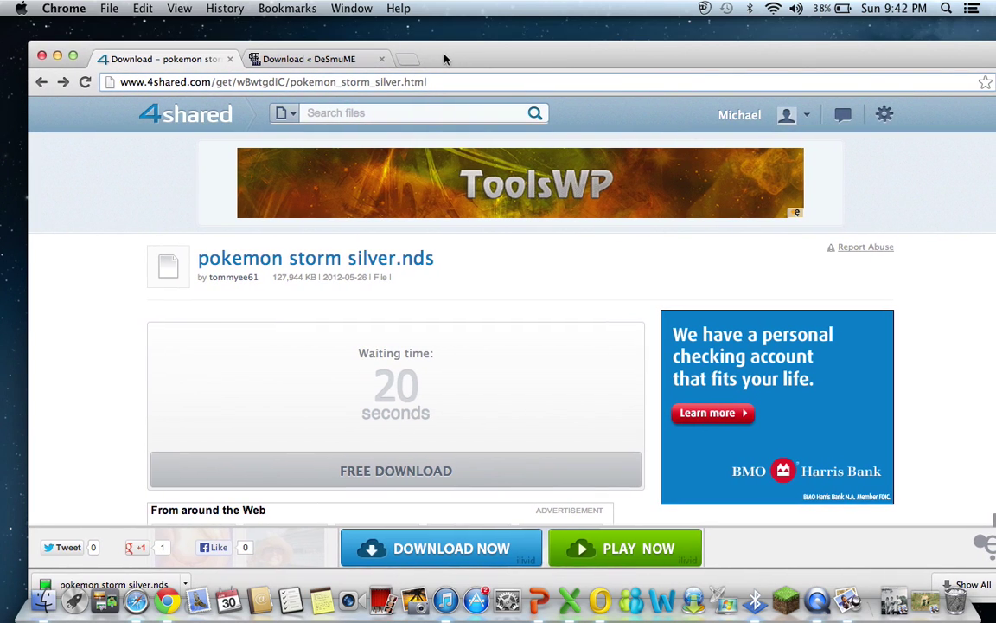
Bring up the DeSmuME download page and open a new blank browser tab.
{"action": "left_click", "coordinate": [351, 59]}
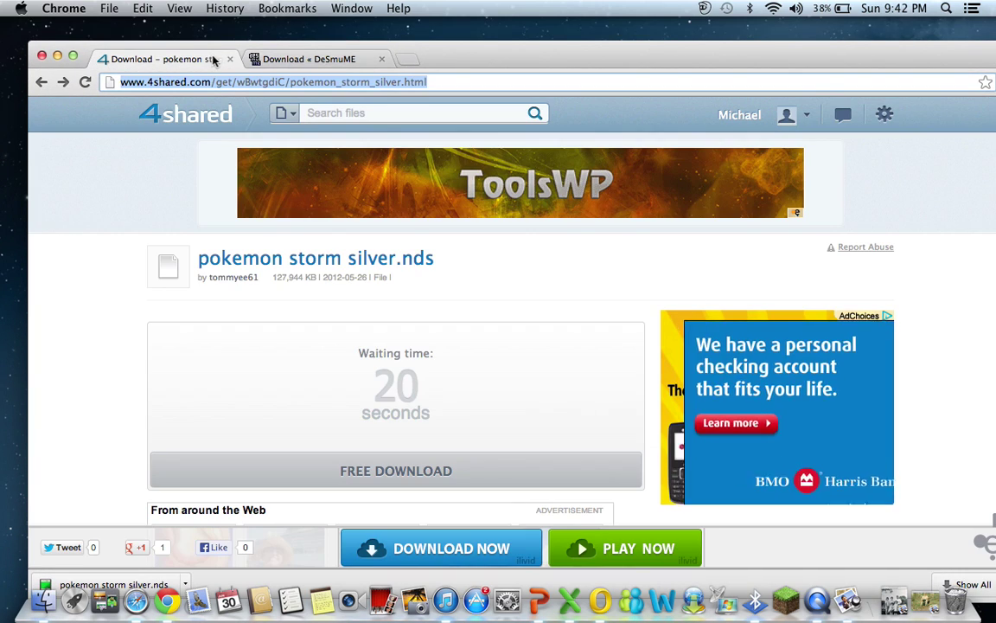
{"action": "left_click", "coordinate": [186, 54]}
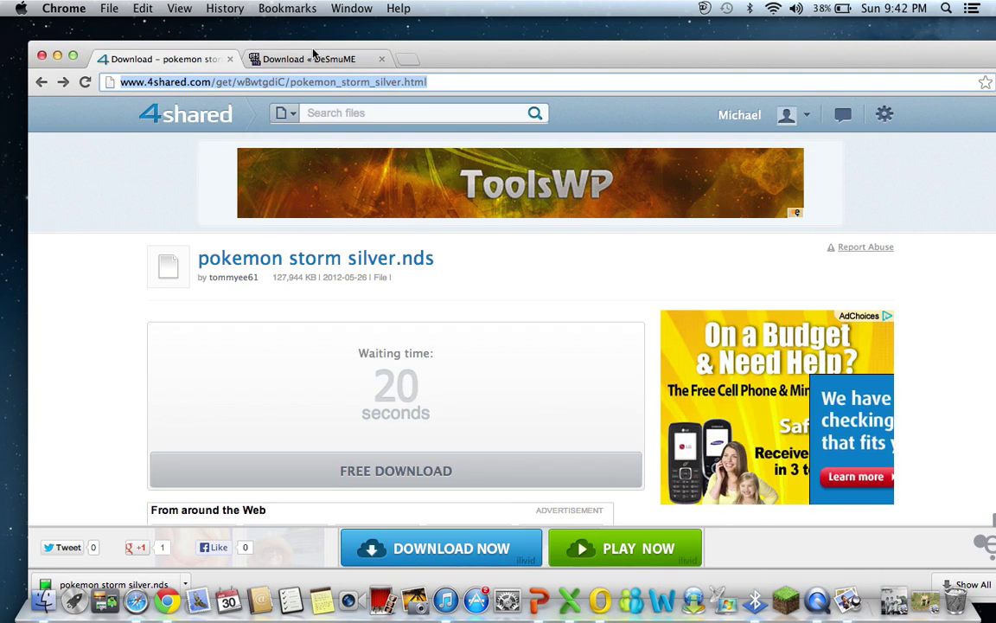
{"action": "left_click", "coordinate": [314, 57]}
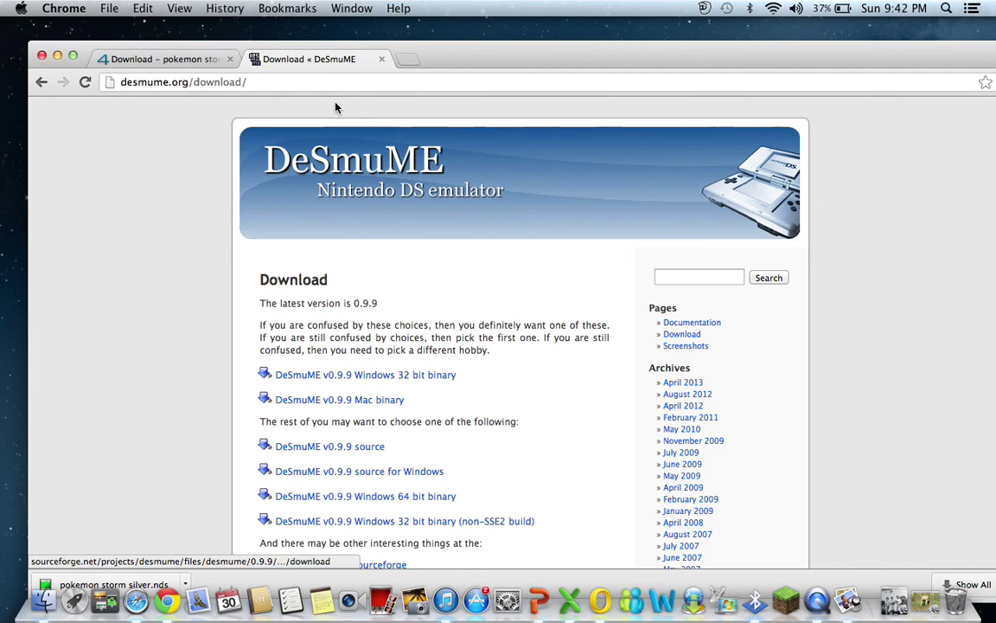
{"action": "left_click", "coordinate": [404, 59]}
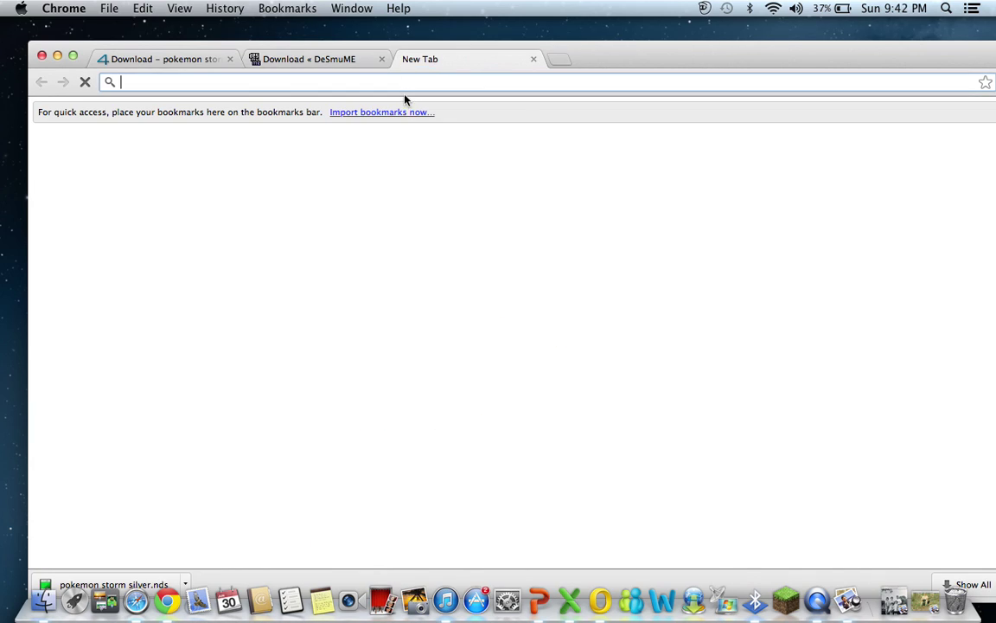
{"action": "type", "text": "how to d"}
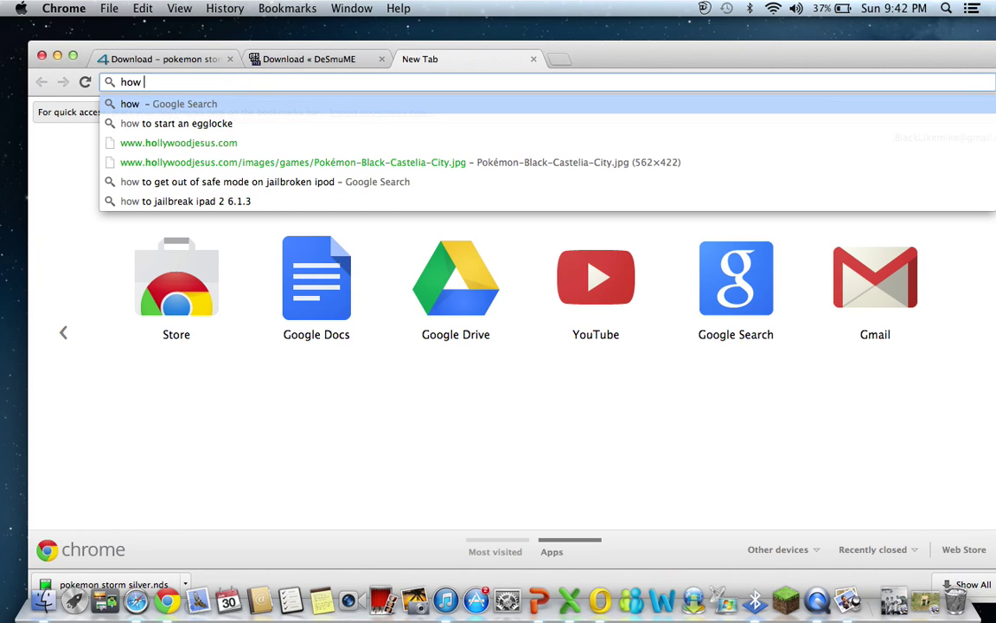
{"action": "key", "text": "BackSpace"}
{"action": "key", "text": "BackSpace"}
{"action": "key", "text": "BackSpace"}
{"action": "key", "text": "BackSpace"}
{"action": "key", "text": "BackSpace"}
{"action": "key", "text": "BackSpace"}
{"action": "key", "text": "BackSpace"}
{"action": "key", "text": "BackSpace"}
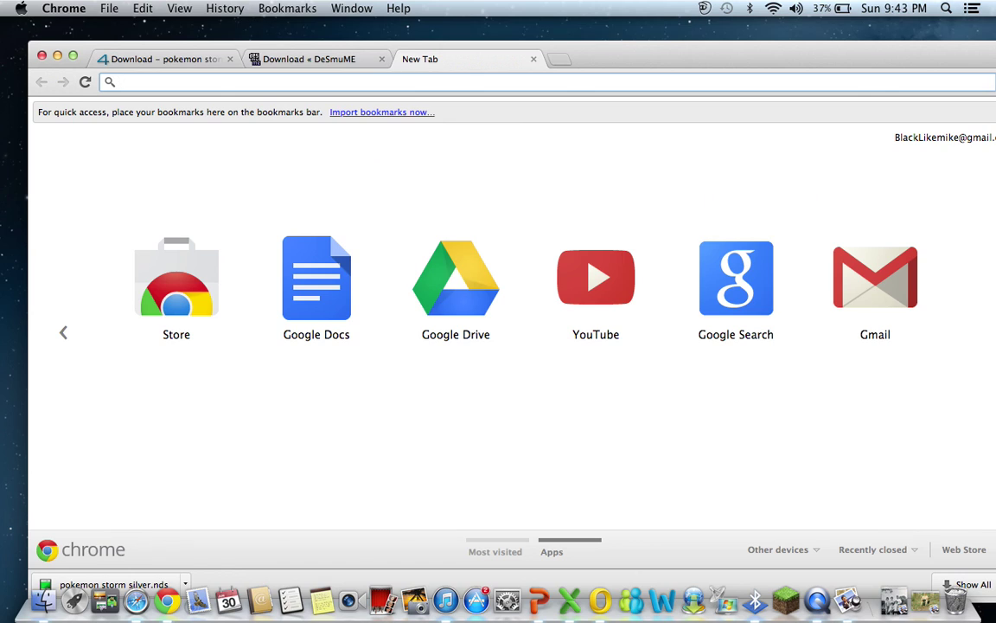
Search the web for "desmume download for mac" and open the desmume.org download page from the results.
{"action": "type", "text": "d"}
{"action": "key", "text": "BackSpace"}
{"action": "key", "text": "BackSpace"}
{"action": "type", "text": "desmum"}
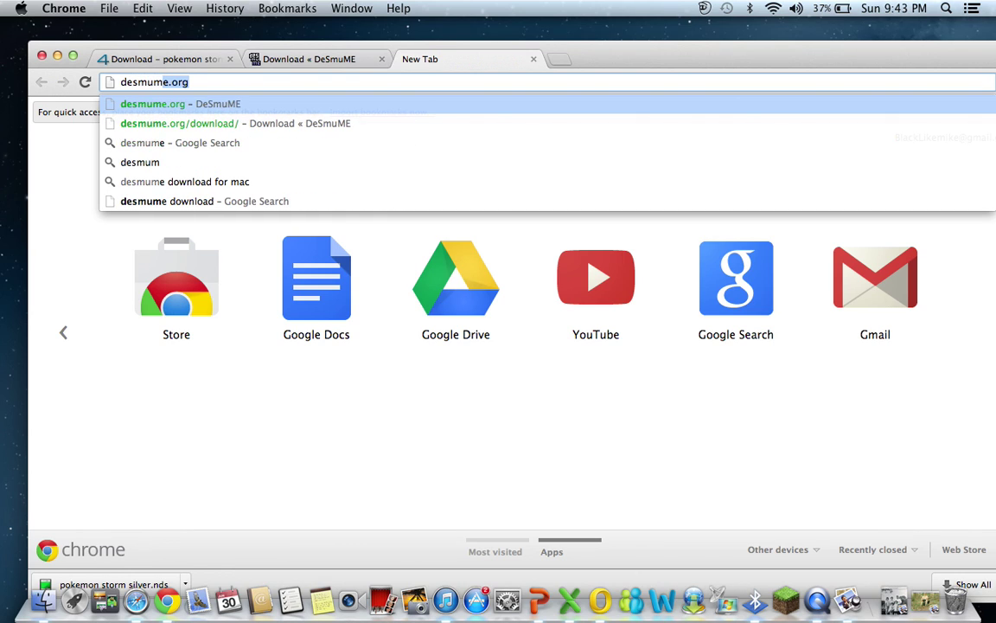
{"action": "type", "text": "e download for mac"}
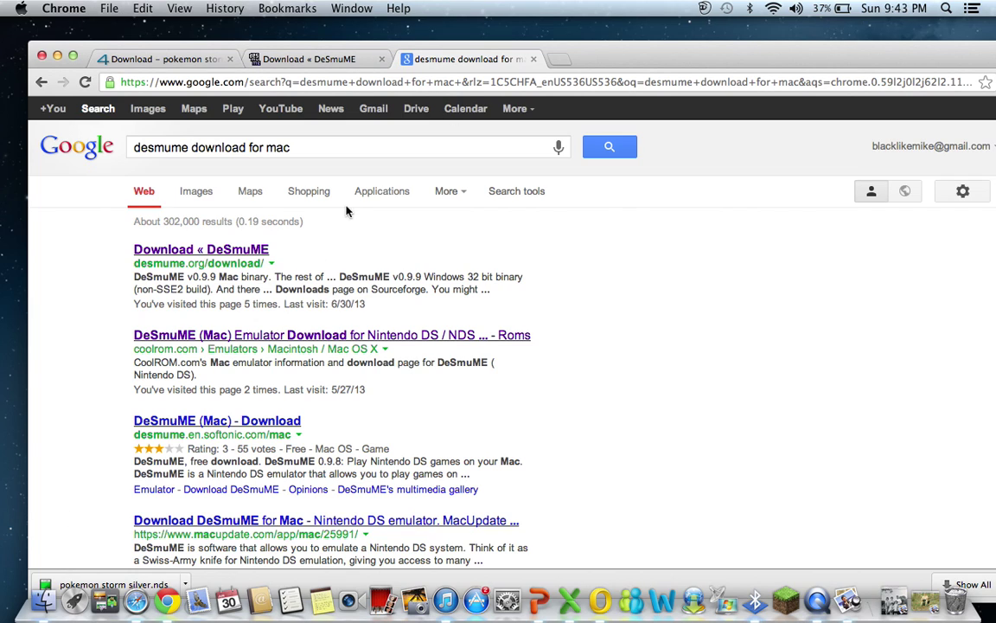
{"action": "left_click", "coordinate": [238, 251]}
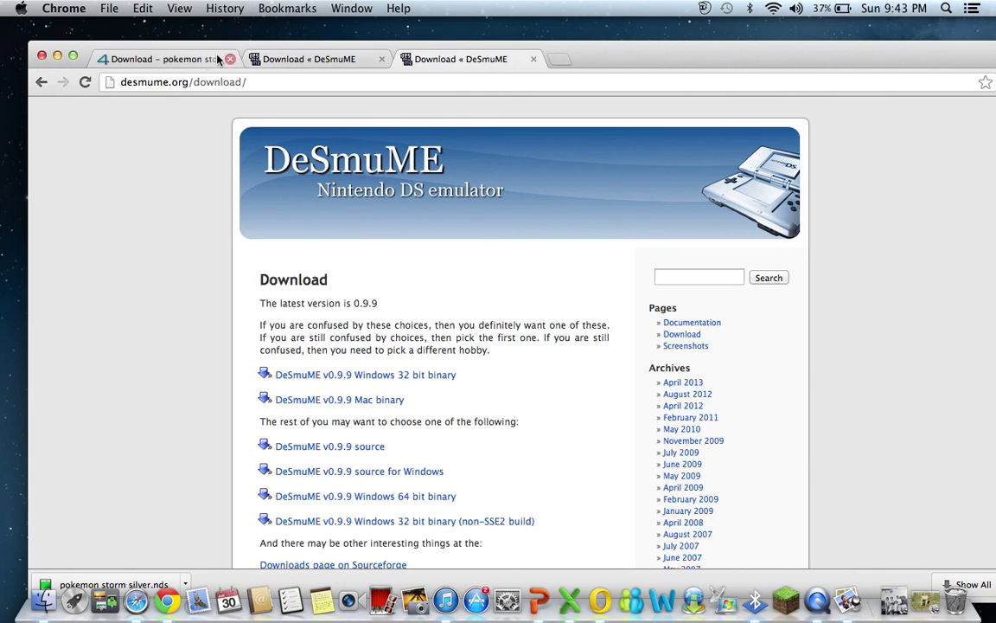
Open the SourceForge download page for the DeSmuME v0.9.9 Mac binary and close that tab.
{"action": "left_click", "coordinate": [160, 59]}
{"action": "left_click", "coordinate": [474, 58]}
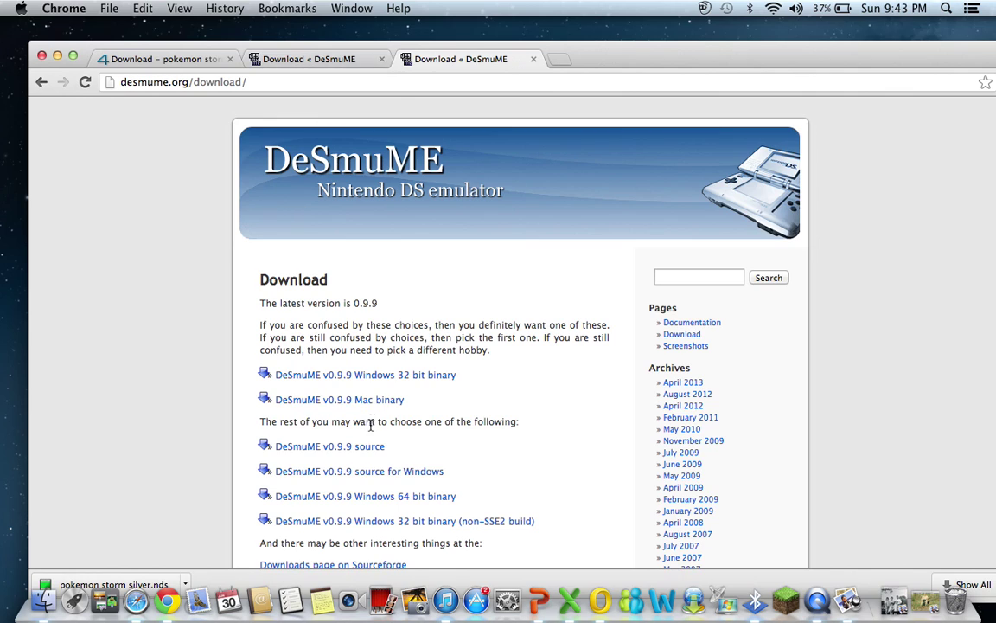
{"action": "left_click", "coordinate": [347, 406]}
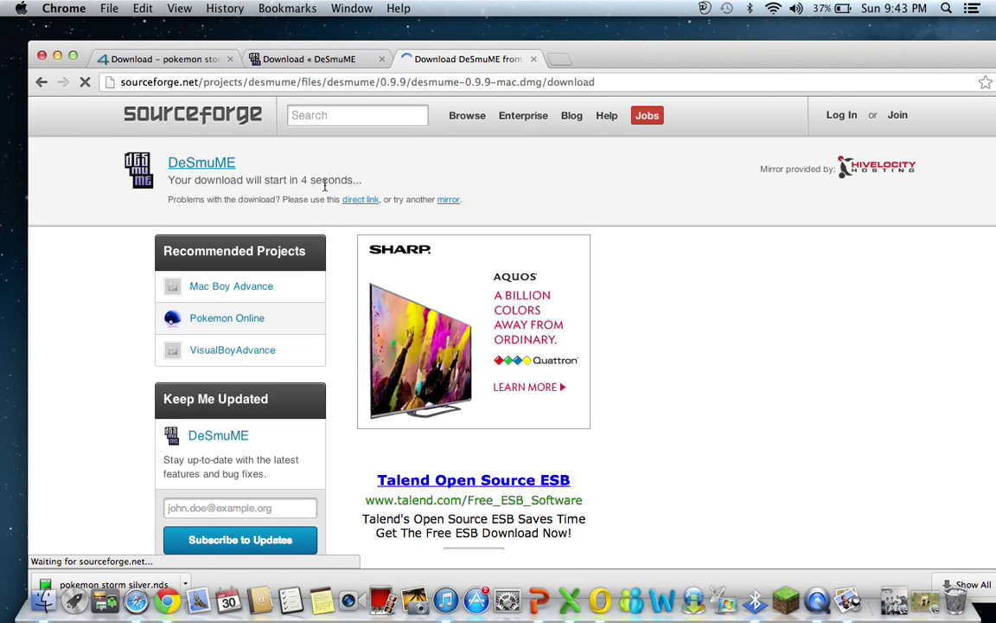
{"action": "left_click", "coordinate": [534, 58]}
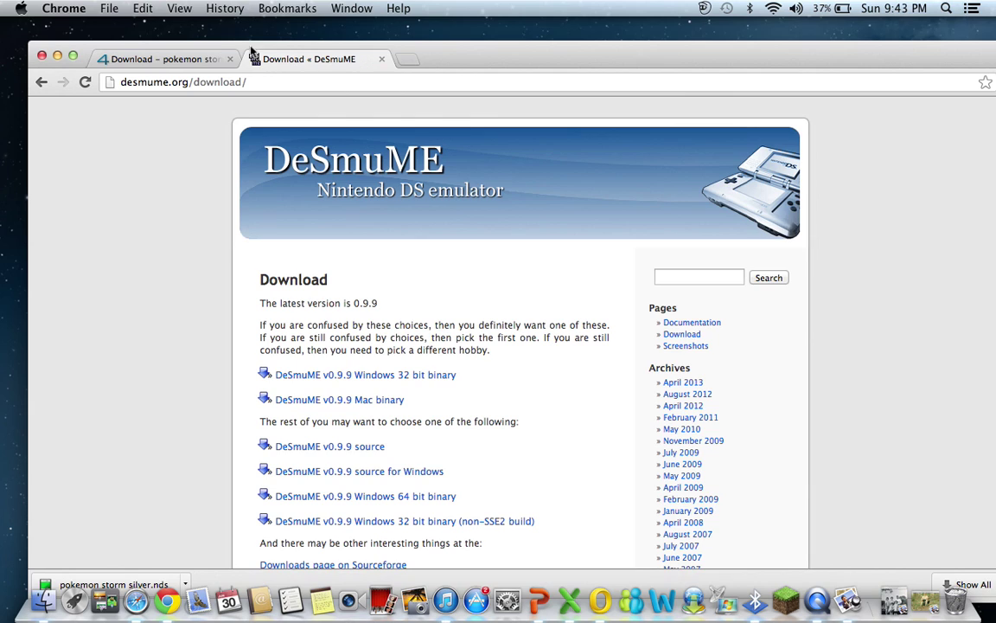
Switch to Finder and launch the DeSmuME application from the Pokemon folder, dismissing the system update notification.
{"action": "left_click", "coordinate": [44, 597]}
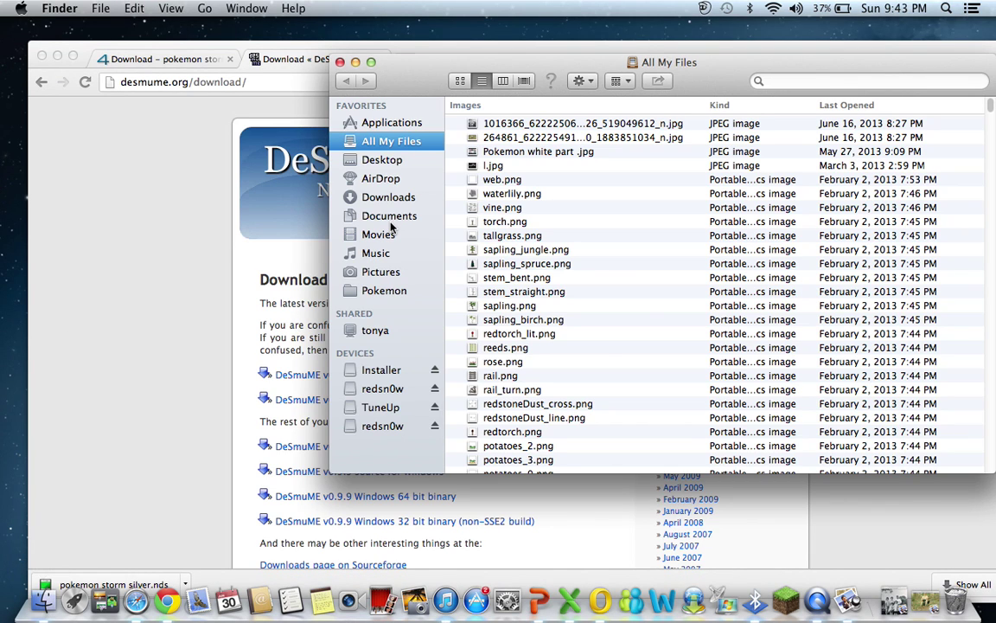
{"action": "left_click", "coordinate": [385, 292]}
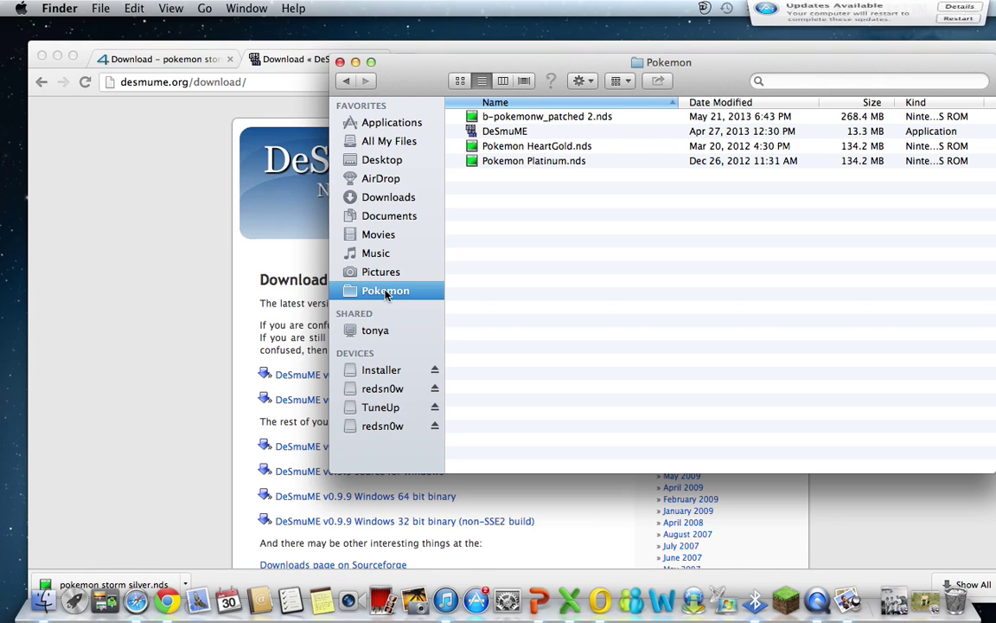
{"action": "left_click", "coordinate": [817, 38]}
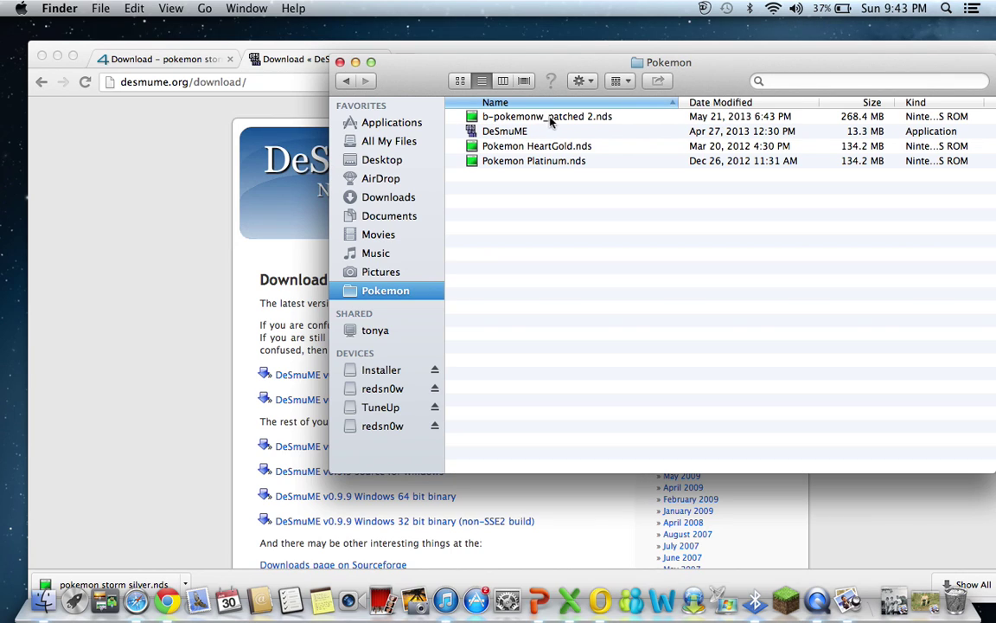
{"action": "double_click", "coordinate": [515, 131]}
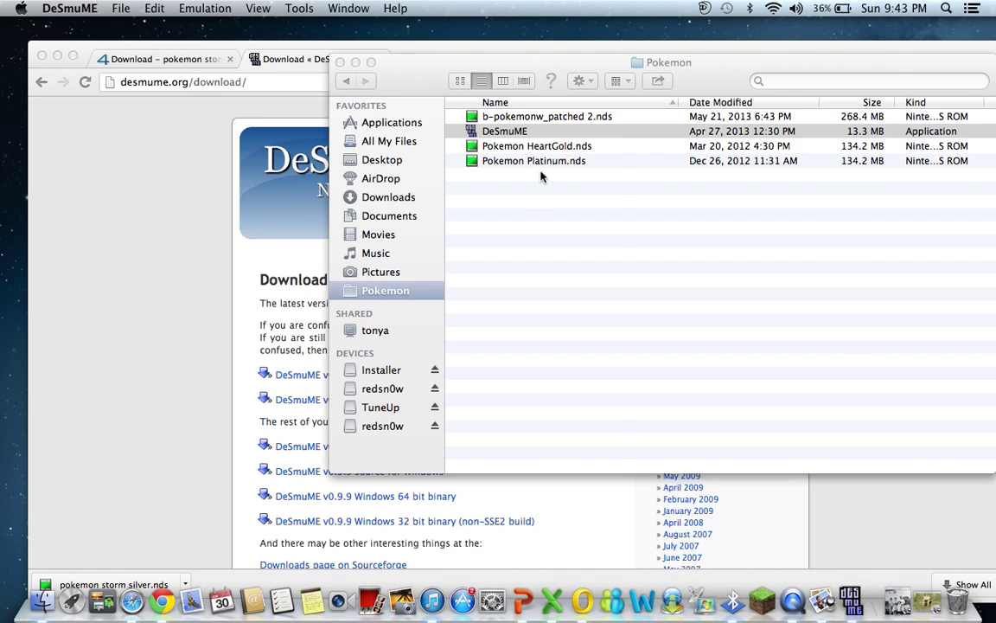
{"action": "left_click_drag", "start_coordinate": [536, 171], "coordinate": [321, 145]}
{"action": "left_click", "coordinate": [223, 145]}
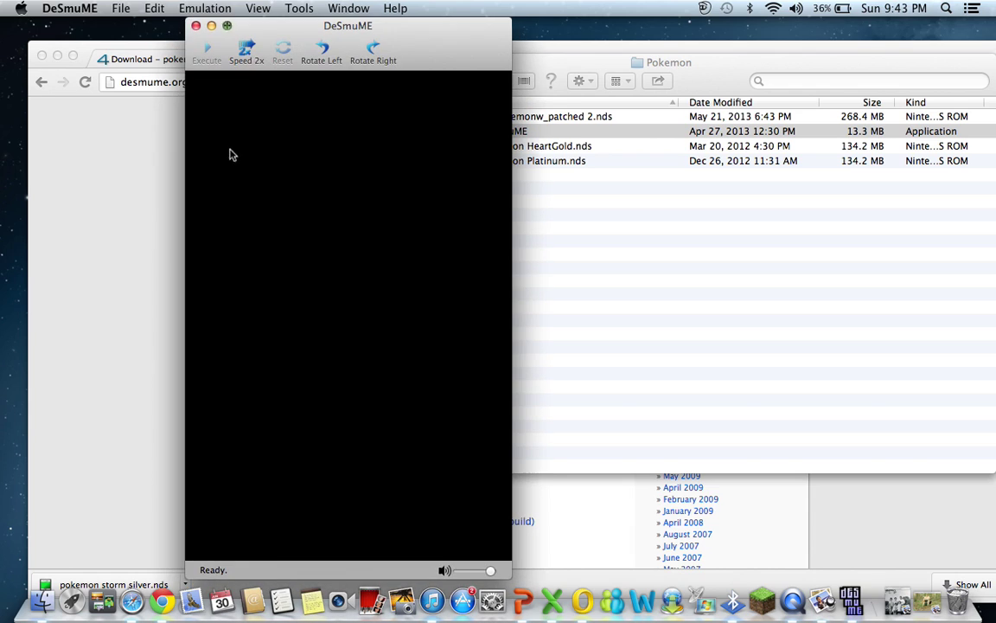
{"action": "left_click", "coordinate": [212, 26]}
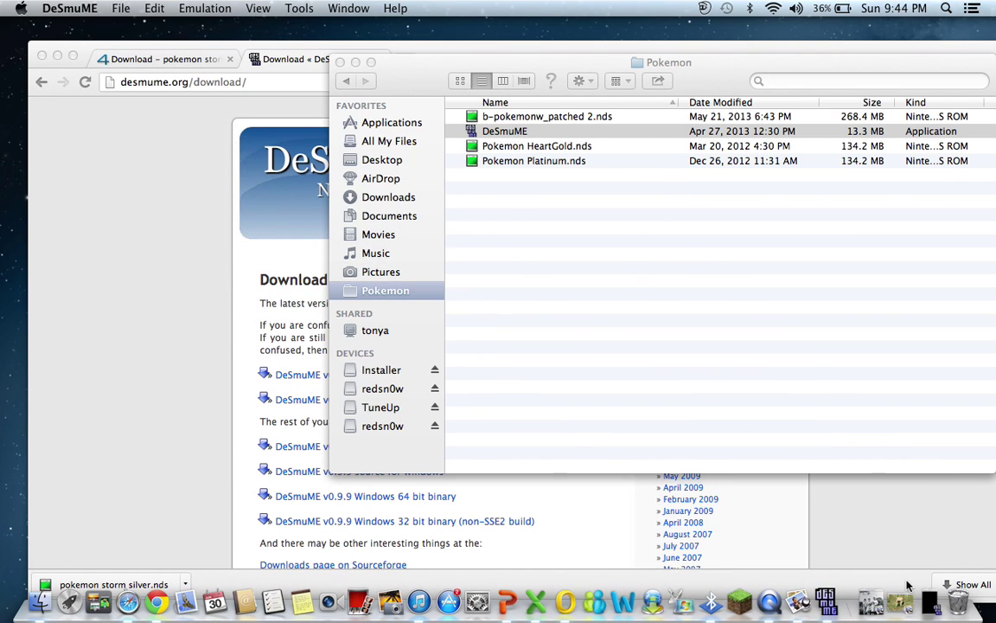
{"action": "left_click", "coordinate": [933, 603]}
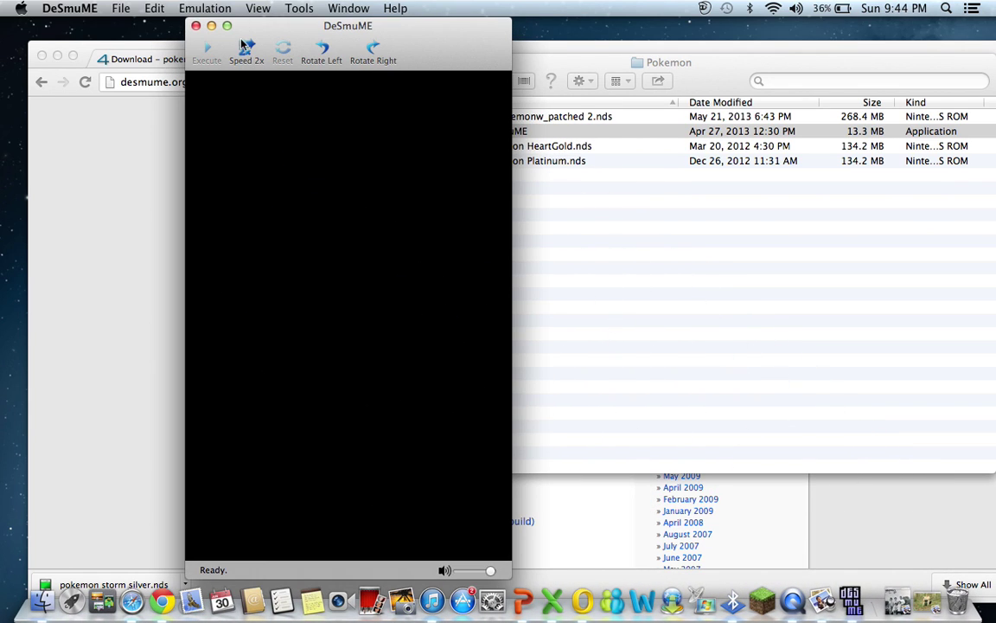
{"action": "left_click", "coordinate": [198, 23]}
{"action": "key", "text": "super+n"}
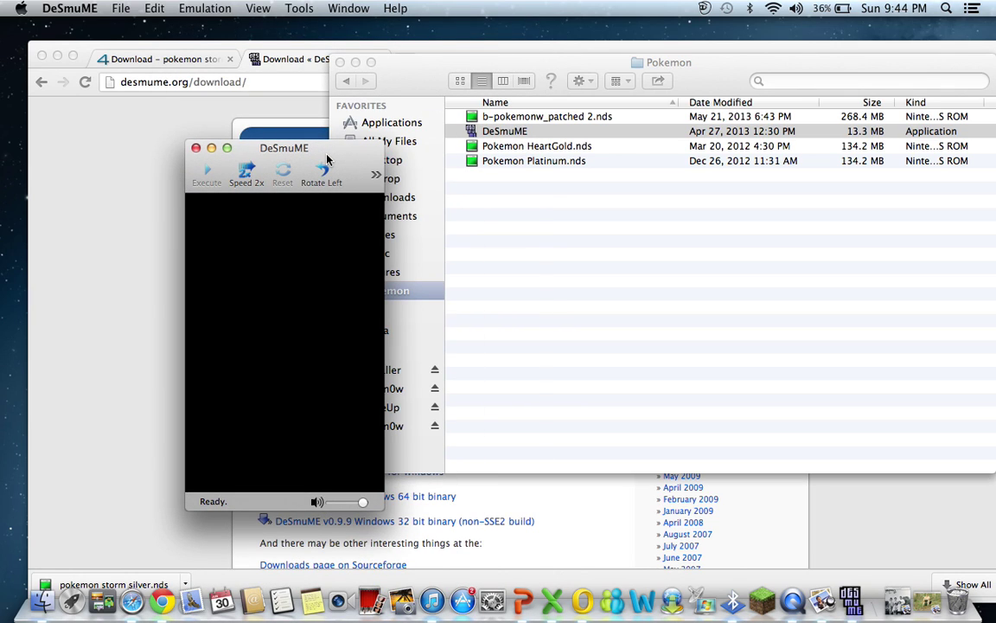
Shift the emulator window aside and move pokemon storm silver.nds from Downloads into the Pokemon folder.
{"action": "left_click_drag", "start_coordinate": [327, 159], "coordinate": [291, 157]}
{"action": "left_click", "coordinate": [506, 61]}
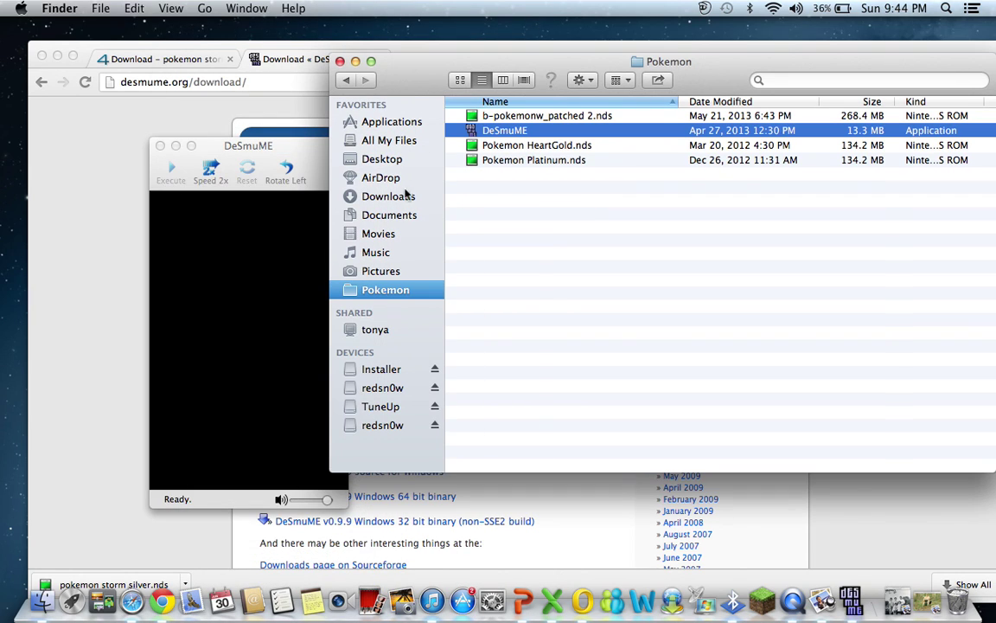
{"action": "left_click", "coordinate": [386, 146]}
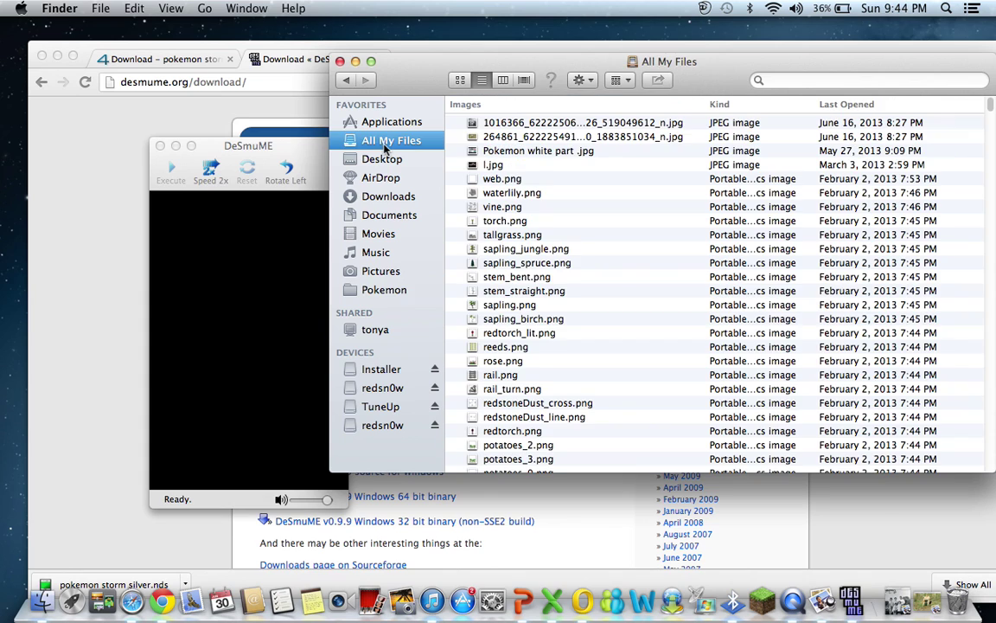
{"action": "left_click", "coordinate": [380, 177]}
{"action": "left_click", "coordinate": [385, 197]}
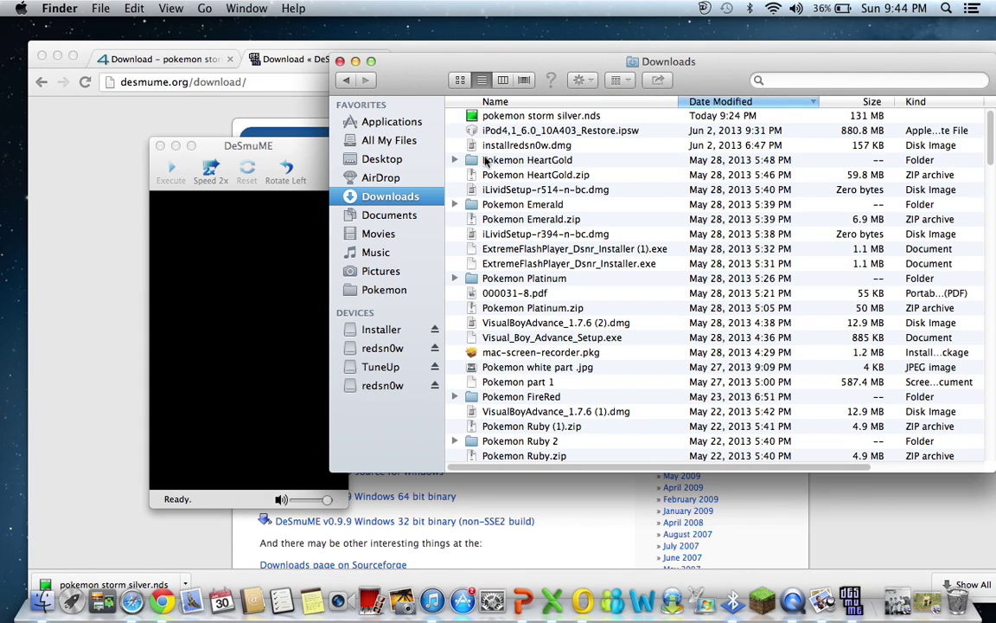
{"action": "left_click_drag", "start_coordinate": [472, 115], "coordinate": [348, 290]}
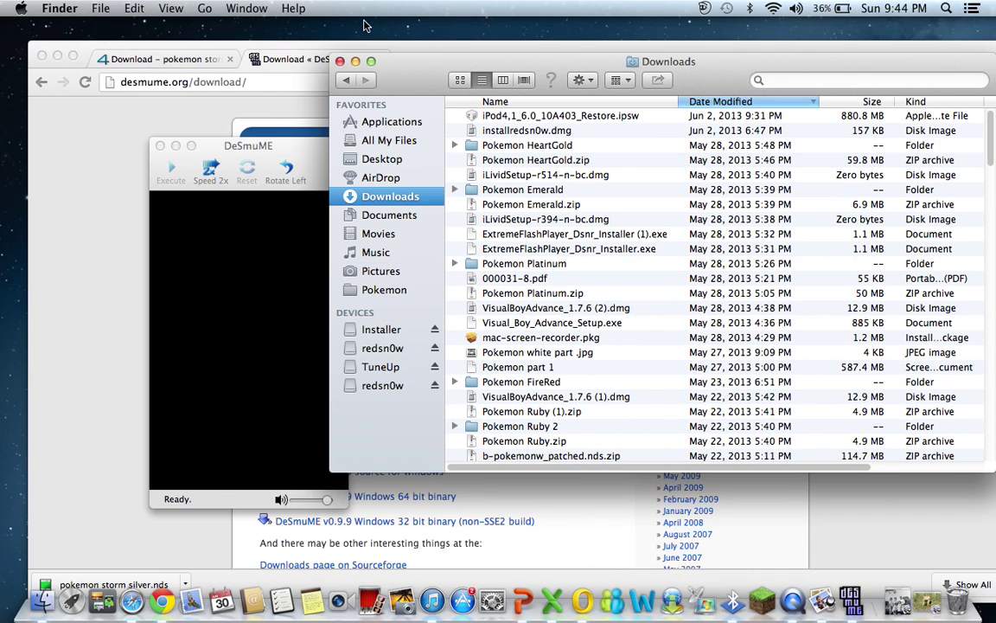
Load pokemon storm silver.nds from the Pokemon folder in DeSmuME and arrange the Finder and emulator windows side by side.
{"action": "left_click", "coordinate": [334, 285]}
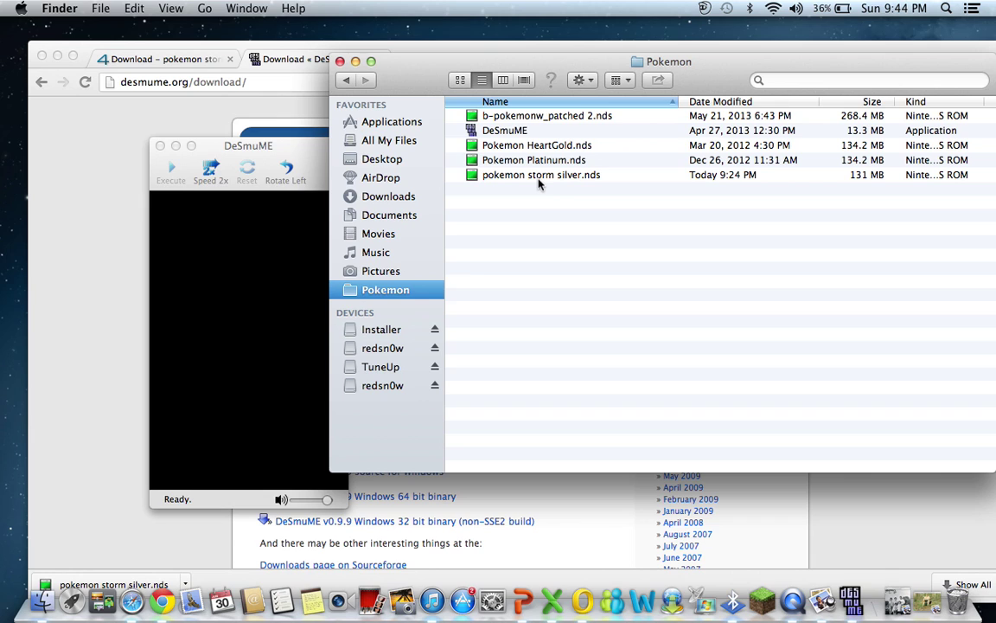
{"action": "double_click", "coordinate": [538, 176]}
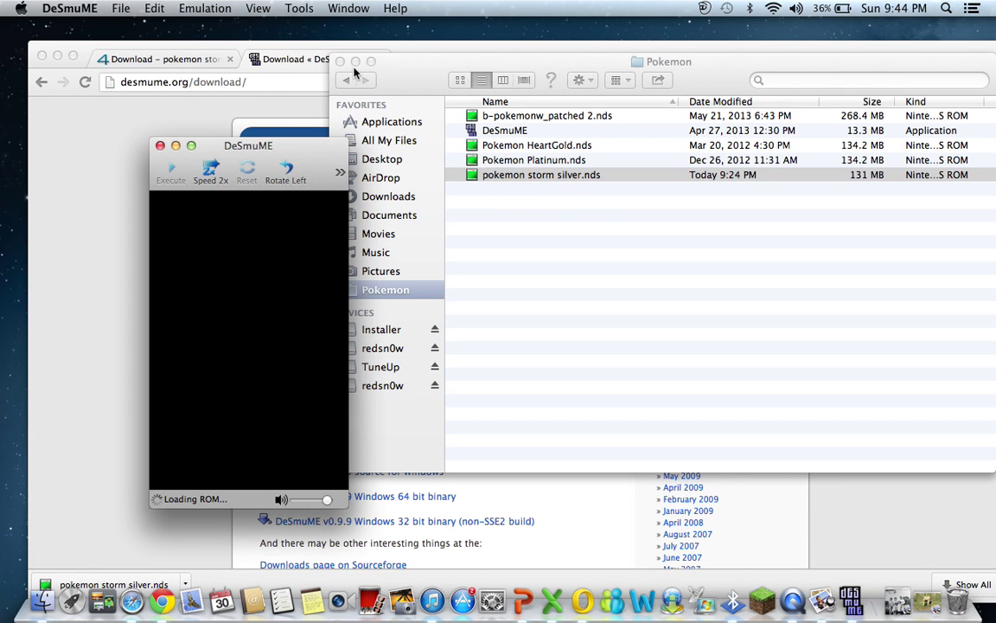
{"action": "left_click_drag", "start_coordinate": [391, 58], "coordinate": [462, 66]}
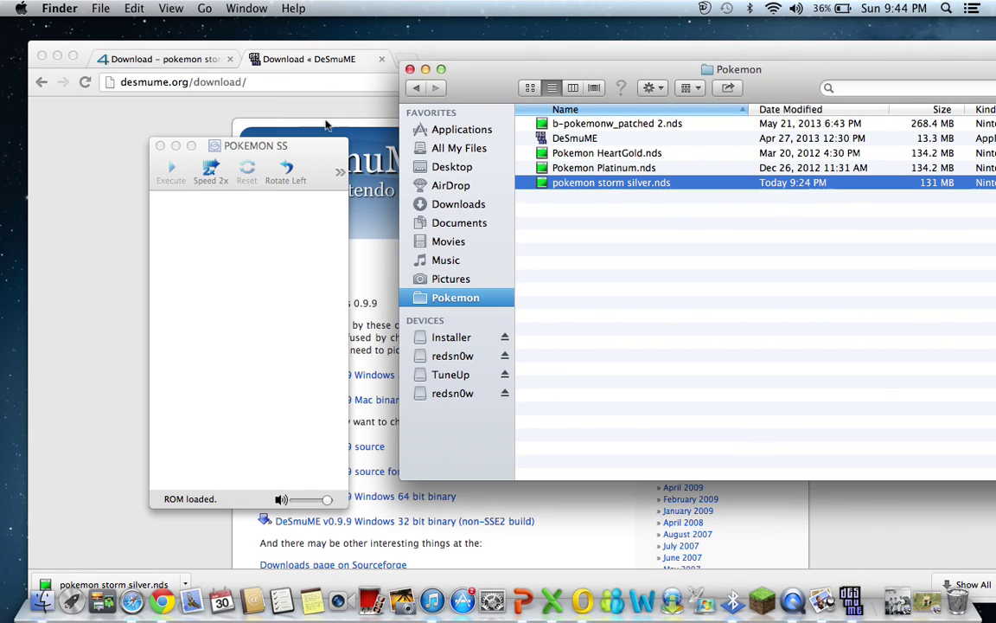
{"action": "left_click", "coordinate": [302, 152]}
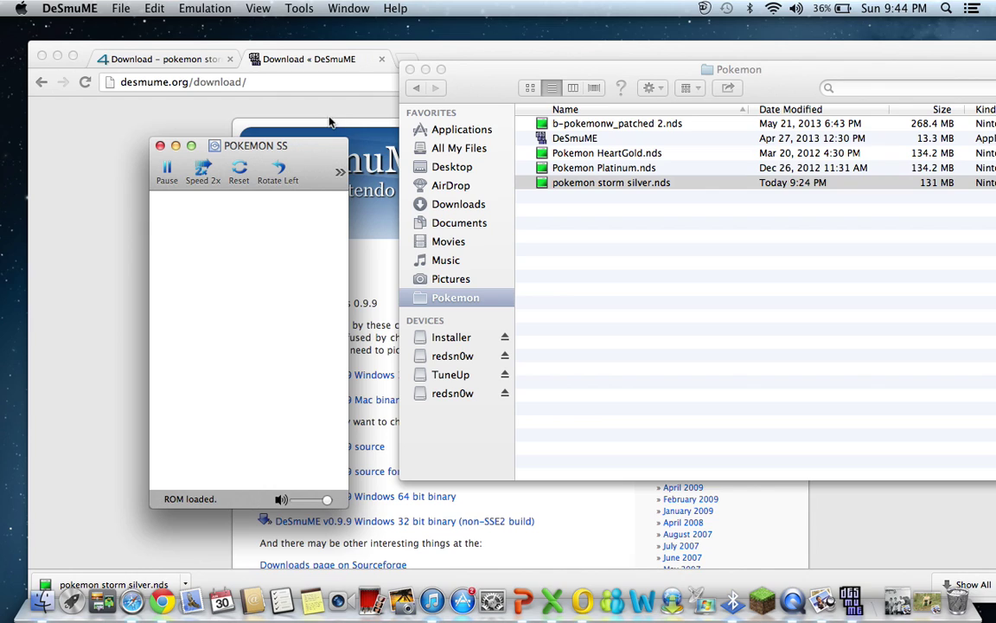
{"action": "left_click_drag", "start_coordinate": [284, 136], "coordinate": [310, 110]}
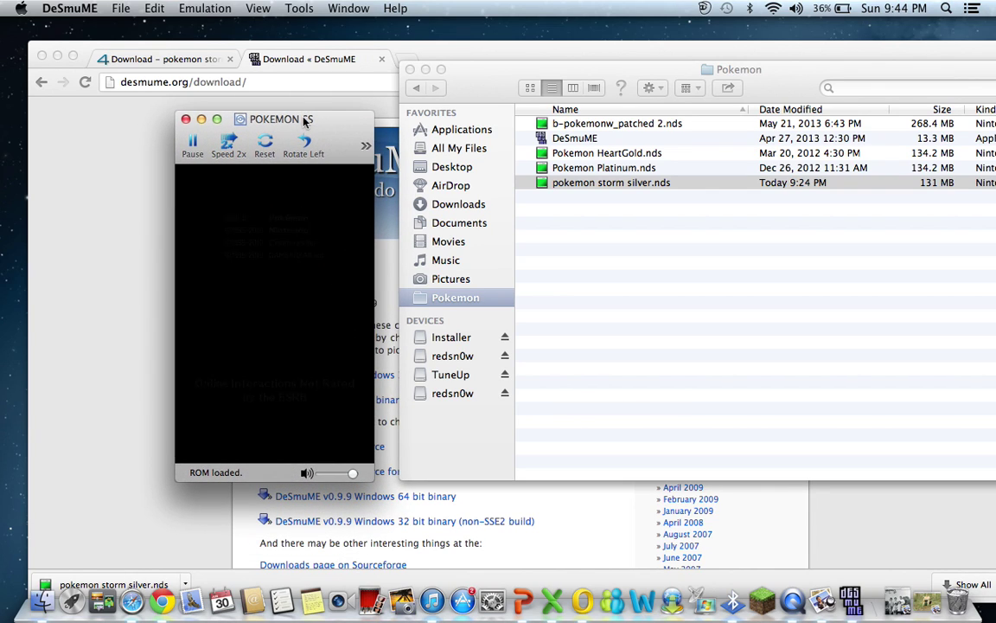
Skip the game's intro and title screen, and cycle the selection from NO INFO NEEDED back up to CONTROL INFO.
{"action": "key", "text": "x"}
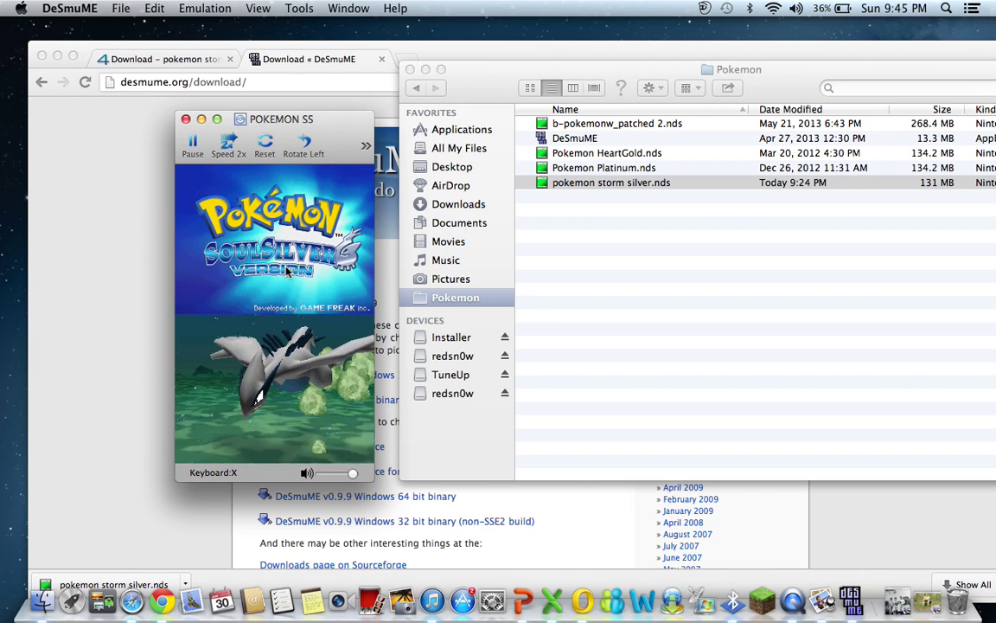
{"action": "key", "text": "Return"}
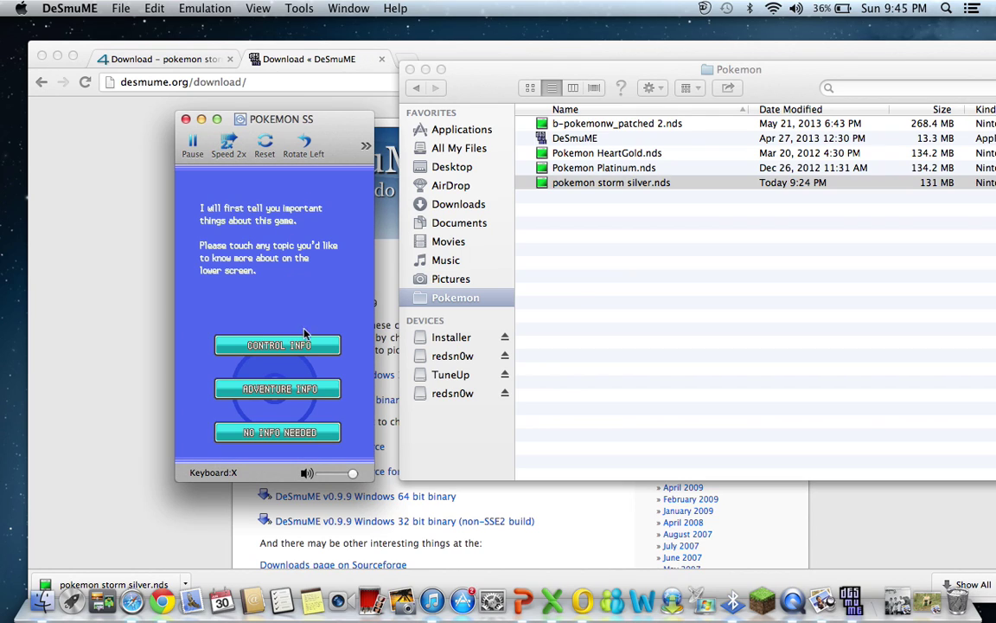
{"action": "key", "text": "Down"}
{"action": "key", "text": "Down"}
{"action": "key", "text": "Down"}
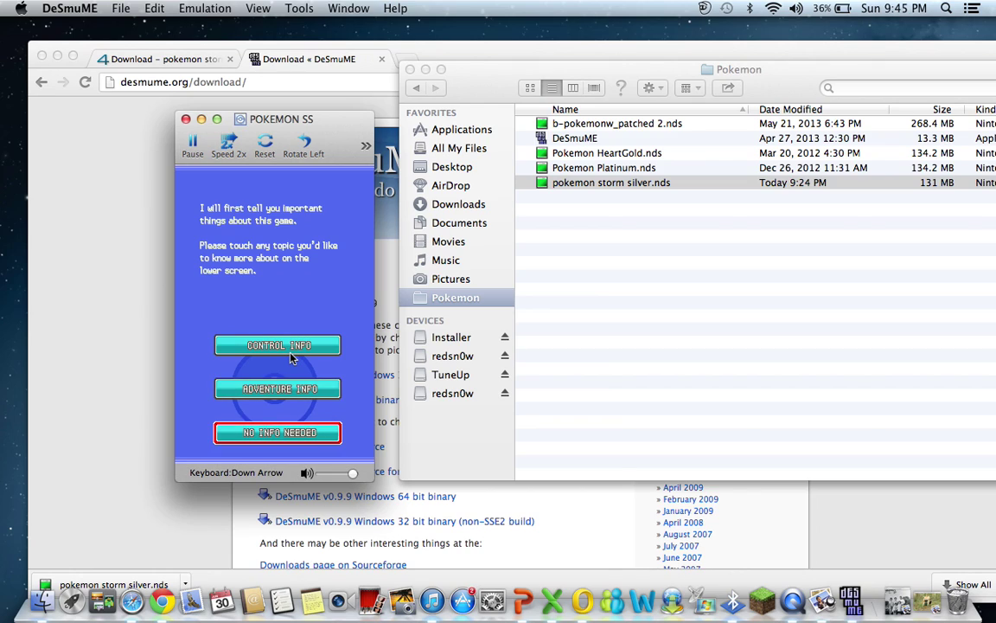
{"action": "key", "text": "Up"}
{"action": "key", "text": "Up"}
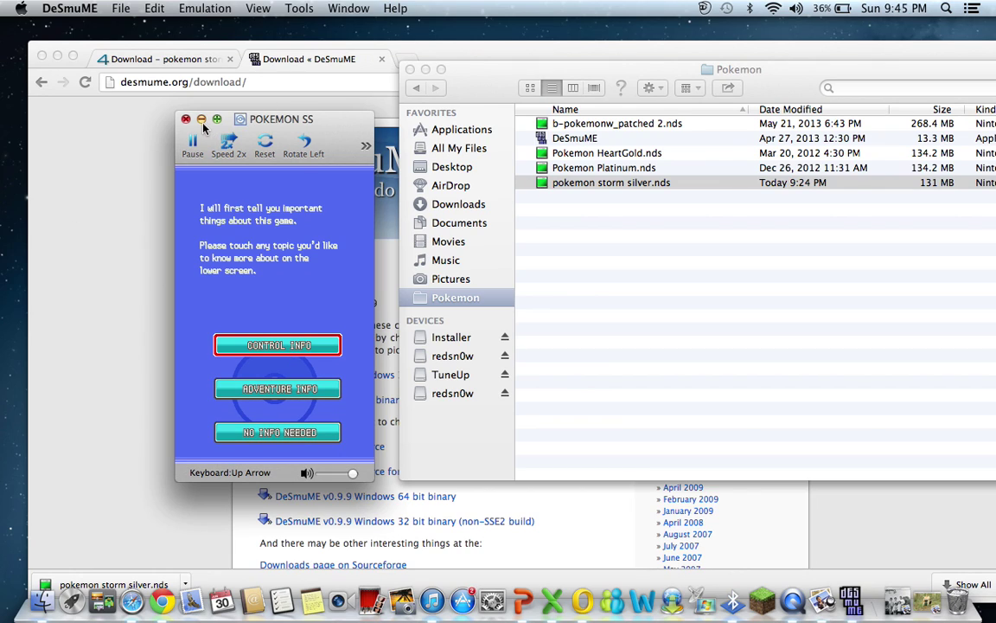
Unload the running game and close the emulator window, and move the Pokemon folder window fully into view.
{"action": "left_click", "coordinate": [186, 121]}
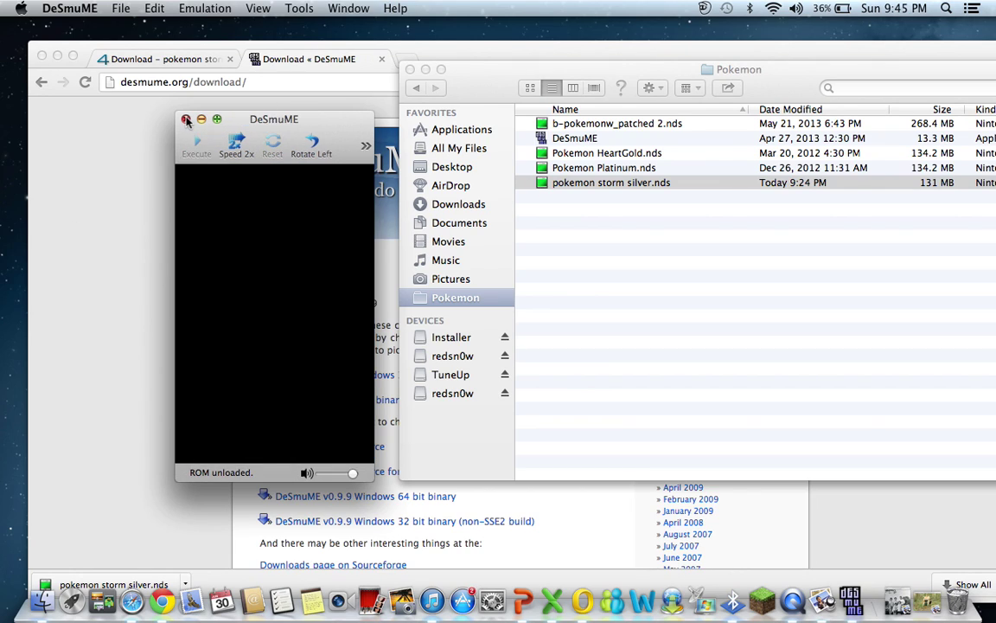
{"action": "left_click", "coordinate": [186, 122]}
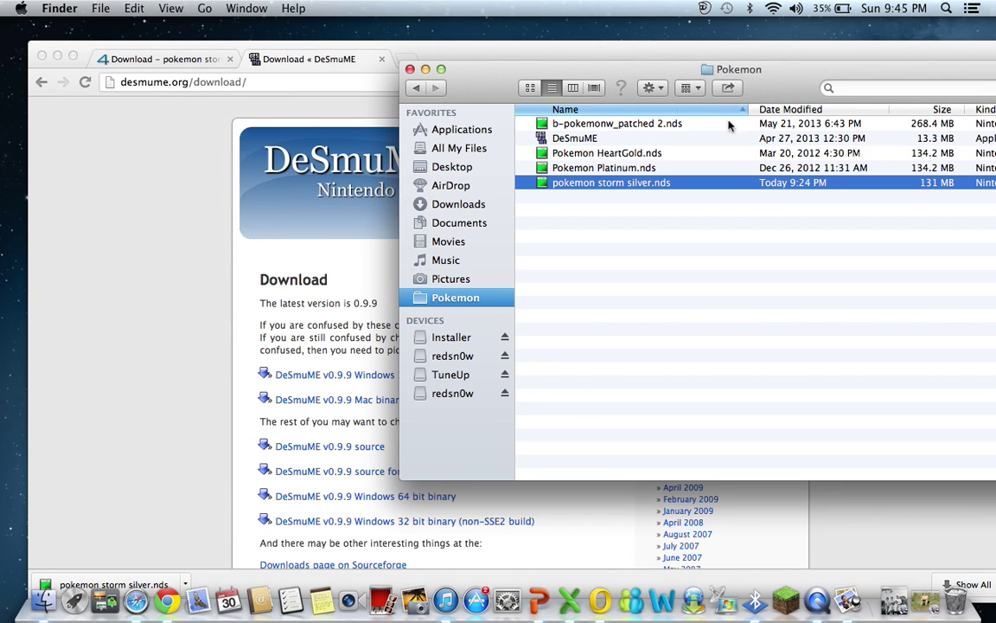
{"action": "left_click_drag", "start_coordinate": [580, 76], "coordinate": [393, 79]}
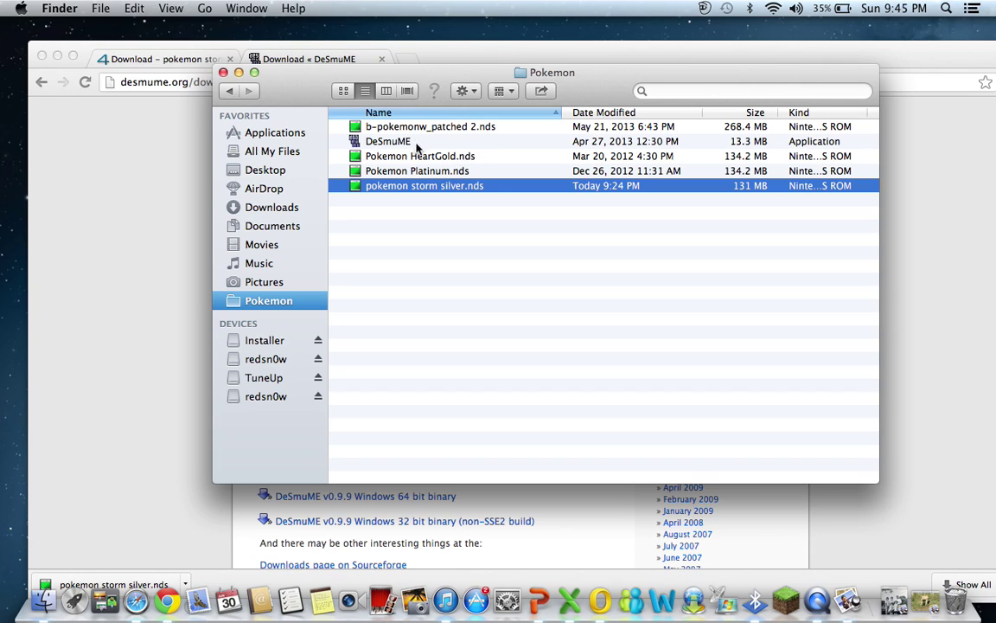
Relaunch DeSmuME to try Pokemon HeartGold.nds from the Pokemon folder, and close the game and emulator.
{"action": "double_click", "coordinate": [356, 140]}
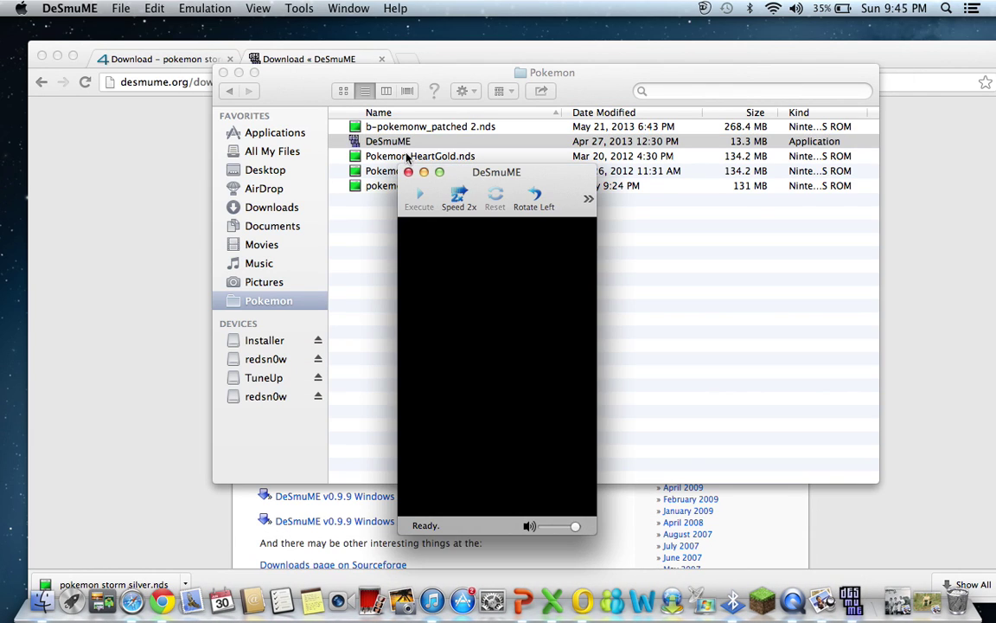
{"action": "double_click", "coordinate": [407, 157]}
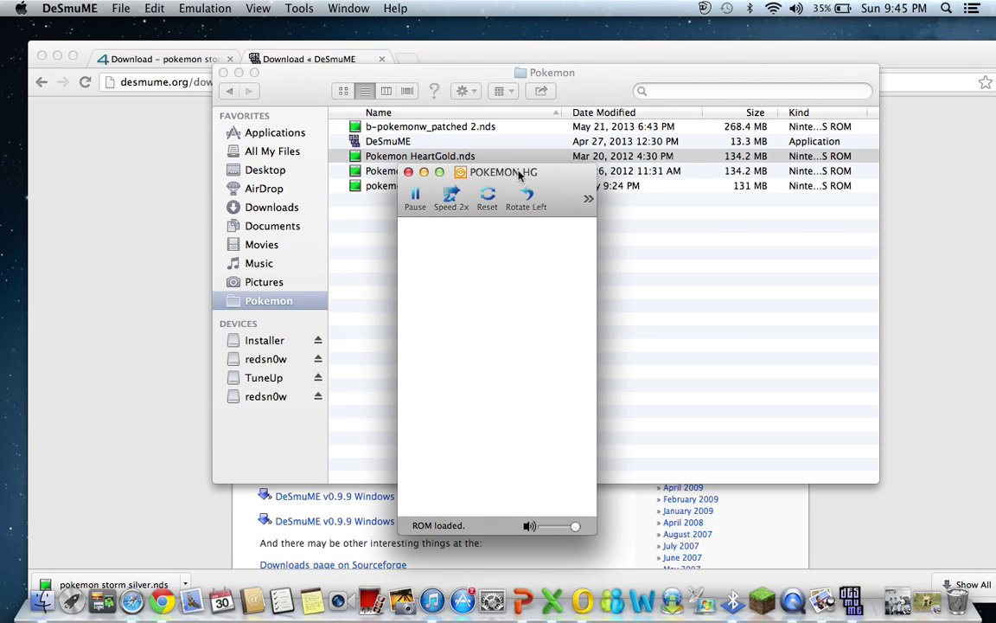
{"action": "left_click_drag", "start_coordinate": [520, 176], "coordinate": [518, 245]}
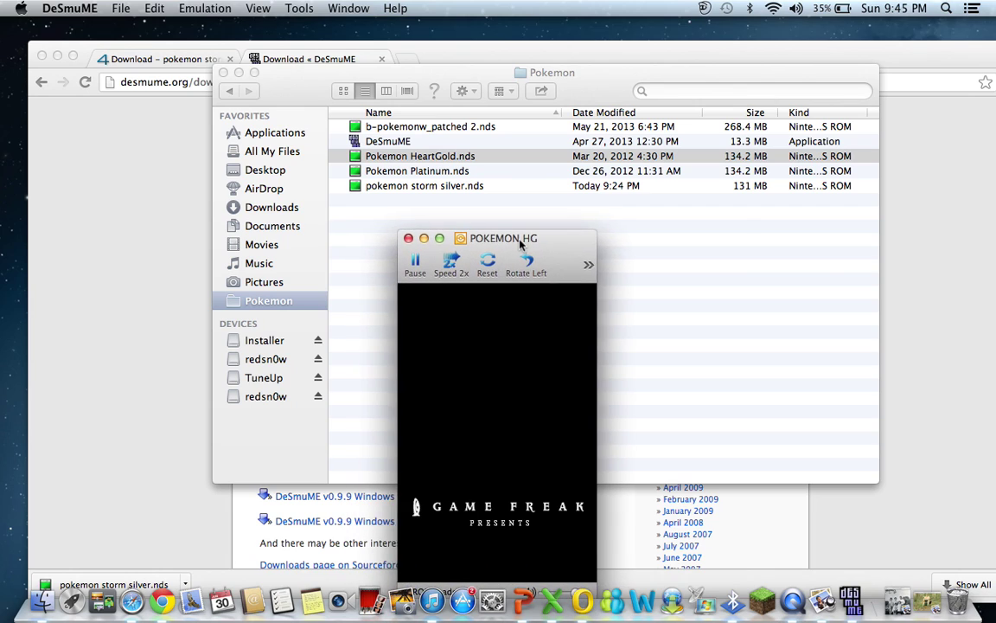
{"action": "left_click", "coordinate": [407, 239]}
{"action": "left_click", "coordinate": [408, 239]}
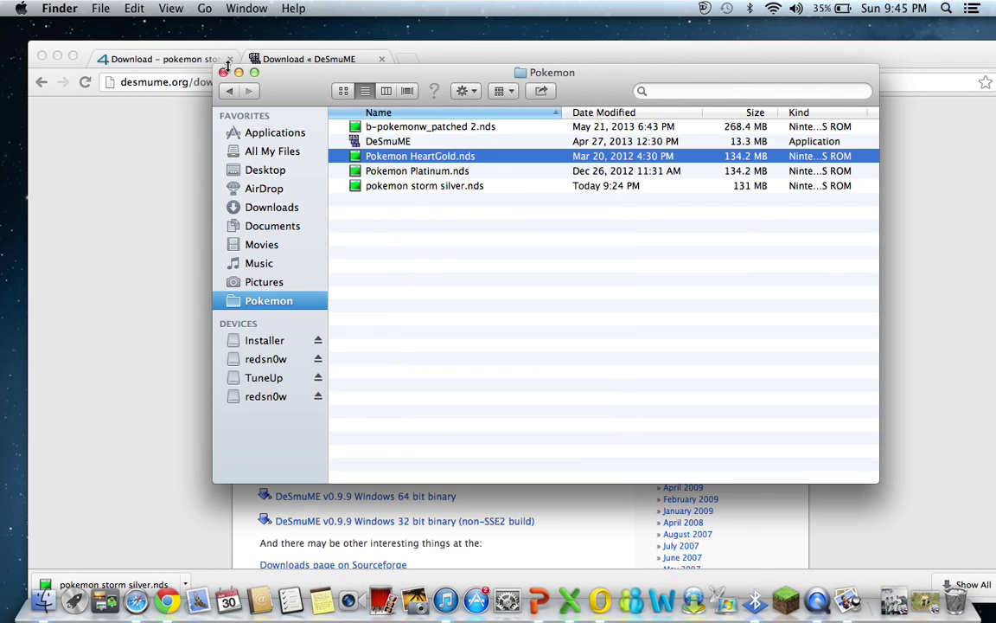